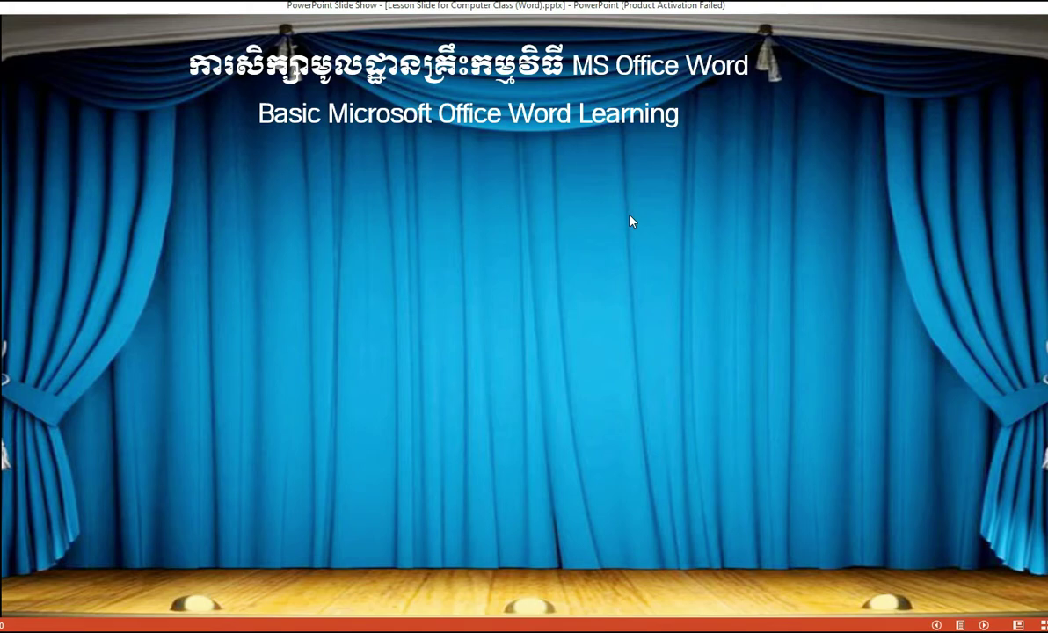
Reveal the Introduction image with the Office logo and the Word, Excel, Outlook and PowerPoint icons.
{"action": "key", "text": "Right"}
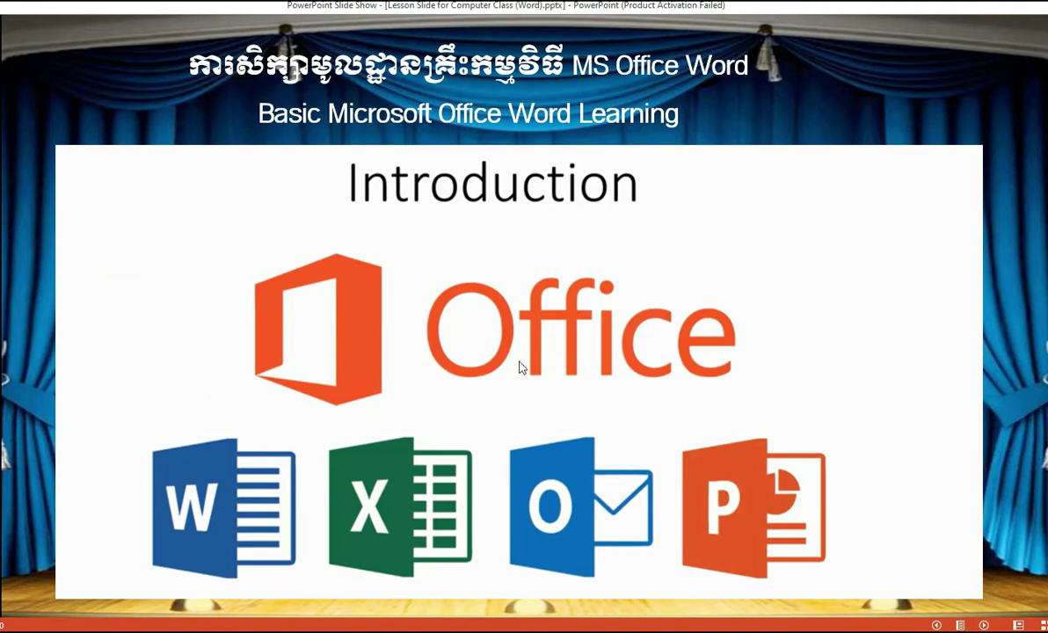
Advance to the Khmer-titled slide defining Table, Column, Row and Cell.
{"action": "left_click", "coordinate": [601, 332]}
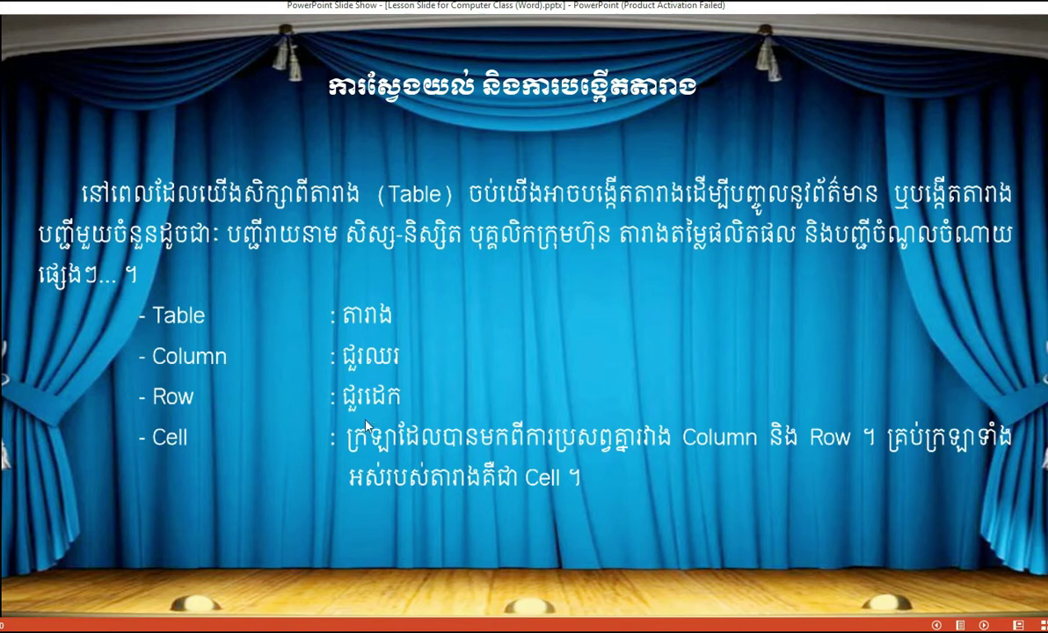
Advance to the Understanding and Creating Tables slide about the Insert tab's Table button.
{"action": "left_click", "coordinate": [528, 452]}
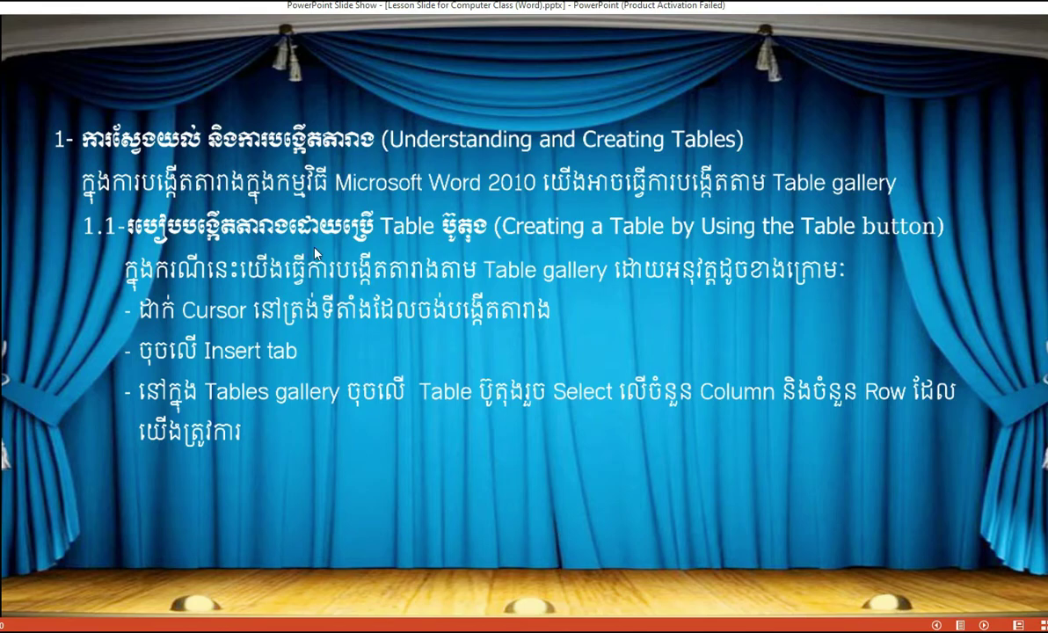
Advance to the slide demonstrating Word's Table grid with a 4x4 table highlighted.
{"action": "left_click", "coordinate": [329, 344]}
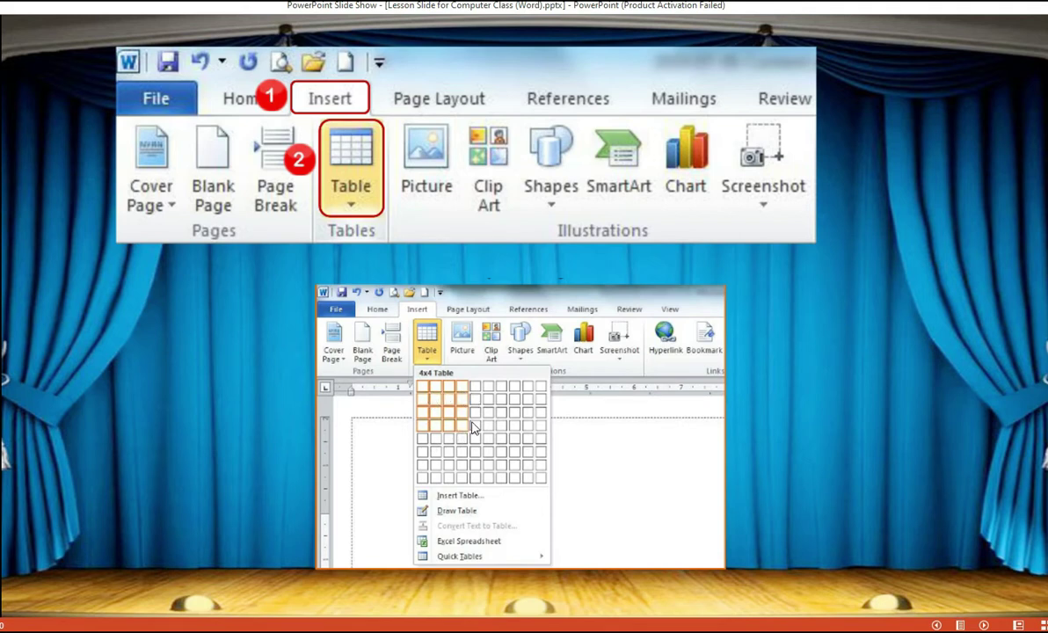
Advance to the slide with a table labelled by row, column and cell.
{"action": "left_click", "coordinate": [504, 454]}
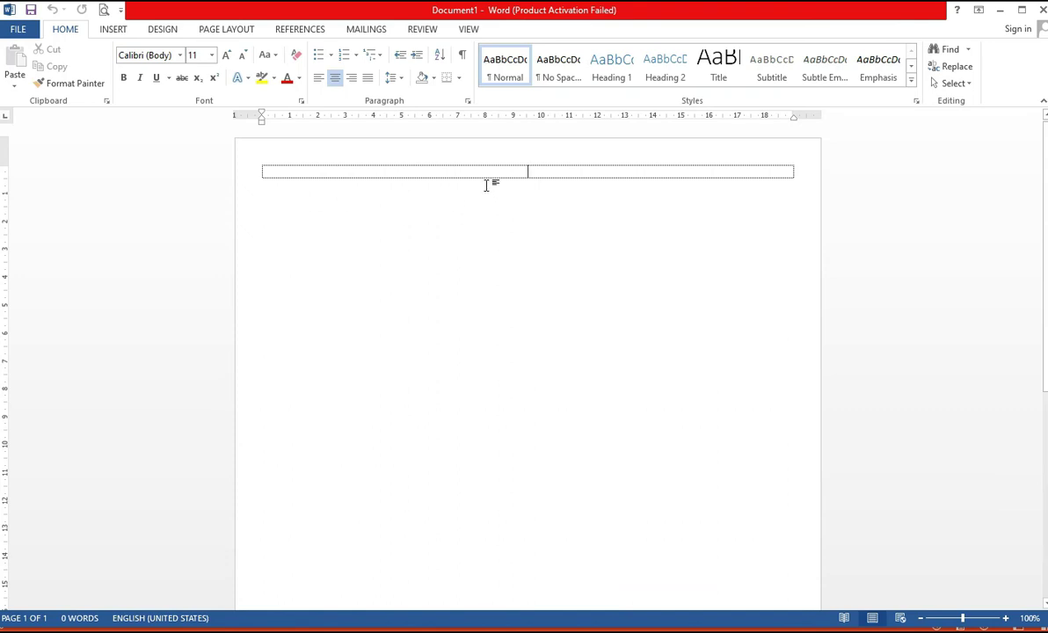
Extend the one-row table in Document1 to about 17 empty rows and select some lower cells.
{"action": "key", "text": "Return"}
{"action": "key", "text": "Return"}
{"action": "key", "text": "Return"}
{"action": "key", "text": "Return"}
{"action": "key", "text": "Return"}
{"action": "key", "text": "Return"}
{"action": "key", "text": "Return"}
{"action": "key", "text": "Return"}
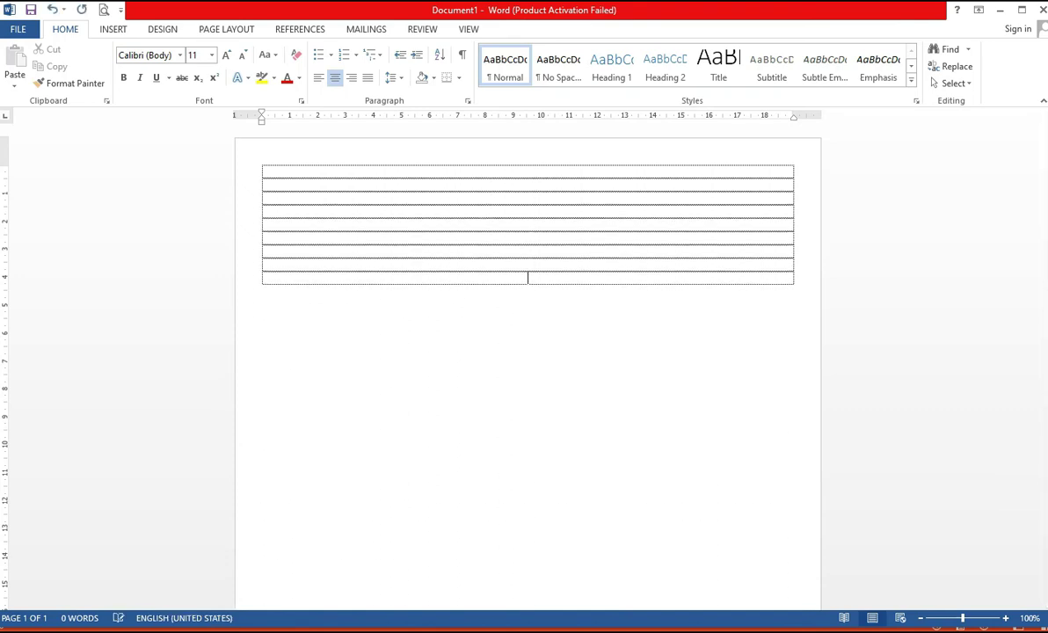
{"action": "key", "text": "Return"}
{"action": "key", "text": "Return"}
{"action": "key", "text": "Return"}
{"action": "key", "text": "Return"}
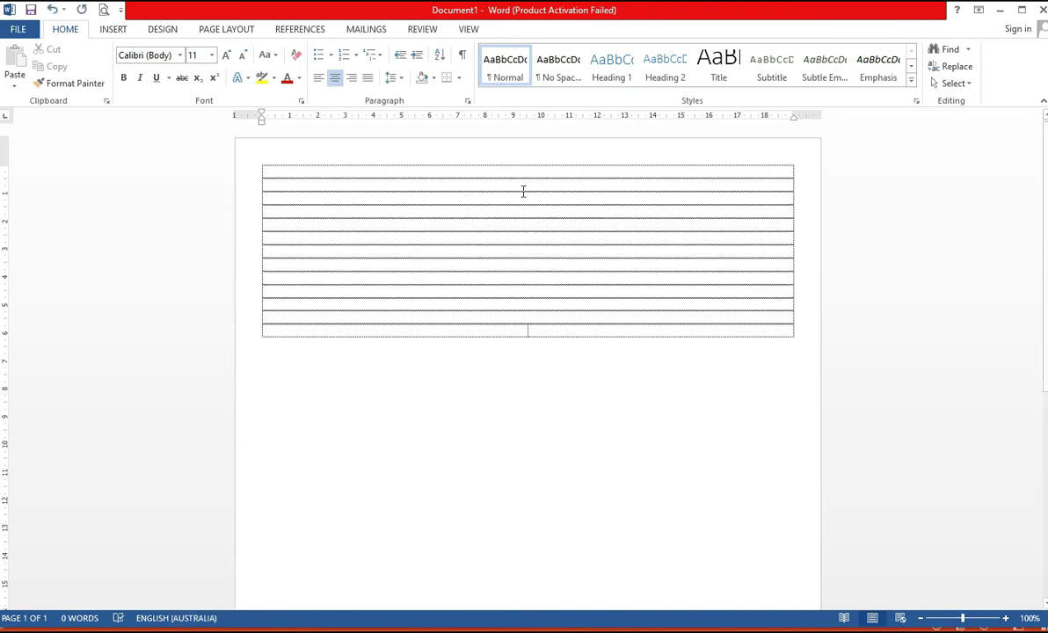
{"action": "left_click", "coordinate": [532, 171]}
{"action": "left_click", "coordinate": [517, 251]}
{"action": "key", "text": "Return"}
{"action": "key", "text": "Return"}
{"action": "key", "text": "Return"}
{"action": "key", "text": "Return"}
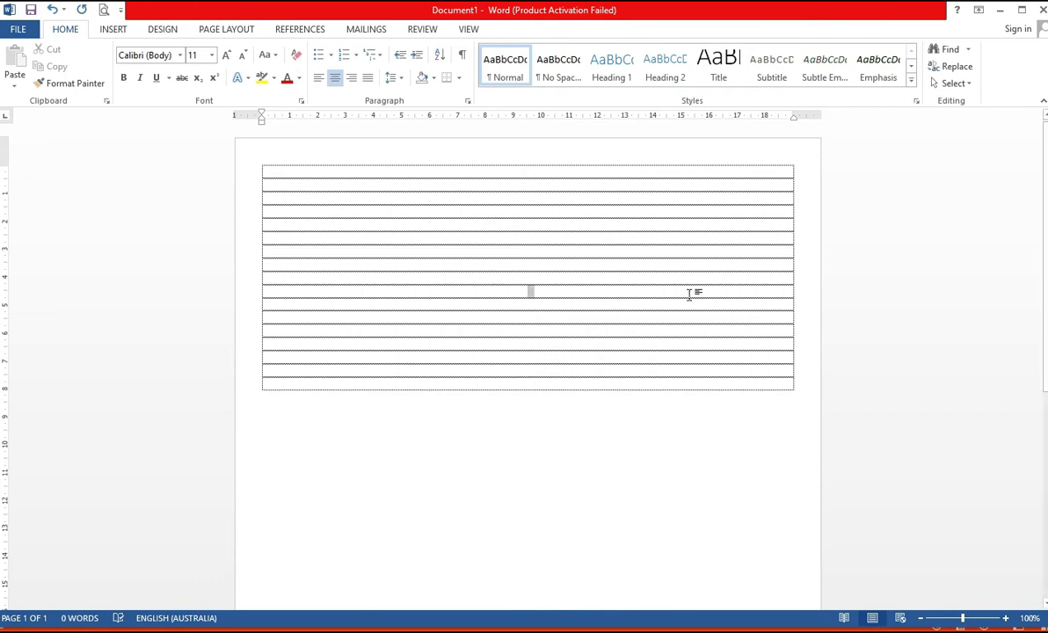
{"action": "mouse_move", "coordinate": [474, 298]}
{"action": "left_mouse_down"}
{"action": "mouse_move", "coordinate": [581, 294]}
{"action": "mouse_move", "coordinate": [538, 429]}
{"action": "left_mouse_up"}
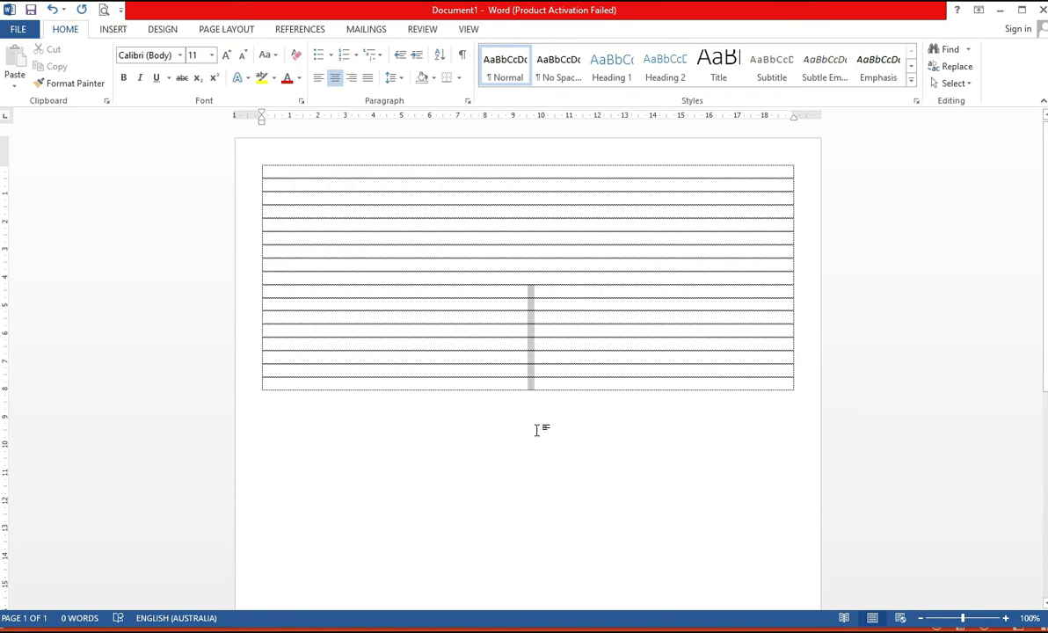
{"action": "left_click", "coordinate": [528, 293]}
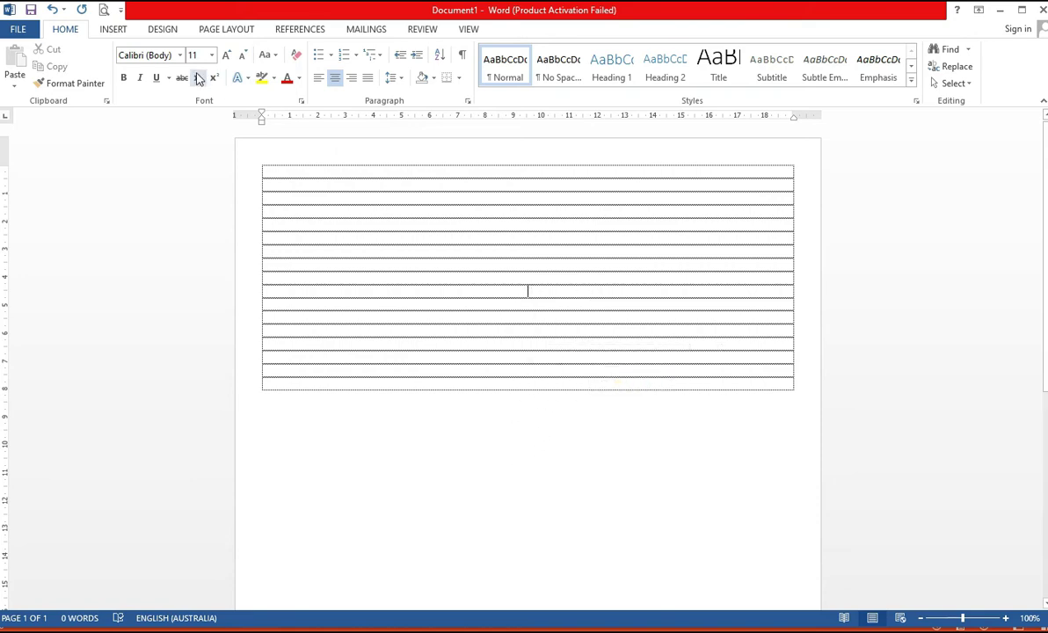
Bring up the Insert tab's Table grid to preview an 8x6 table in the existing table.
{"action": "left_click", "coordinate": [121, 31]}
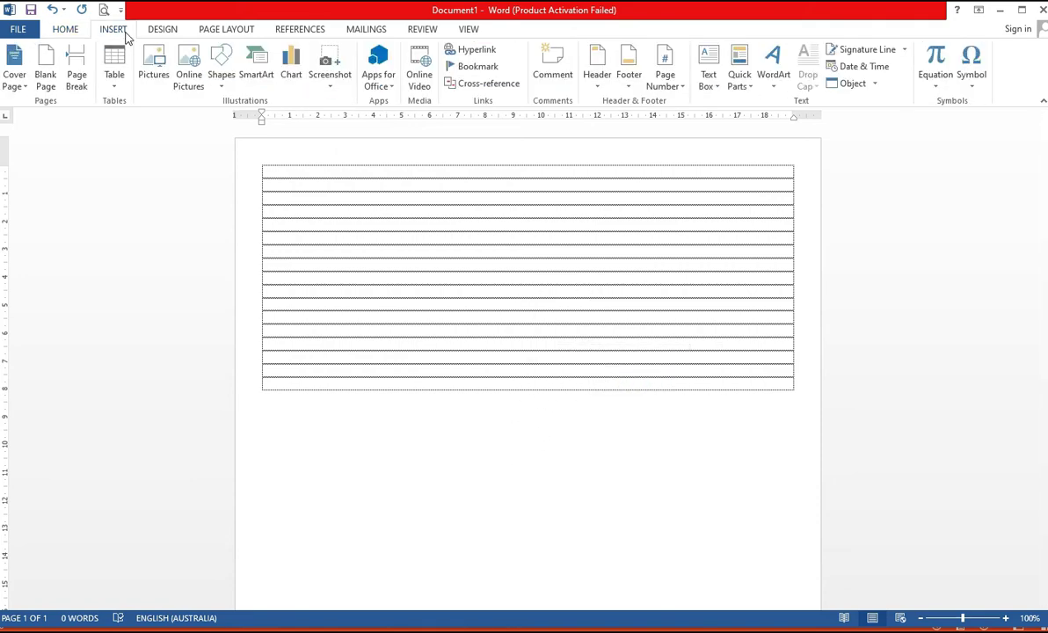
{"action": "left_click", "coordinate": [115, 75]}
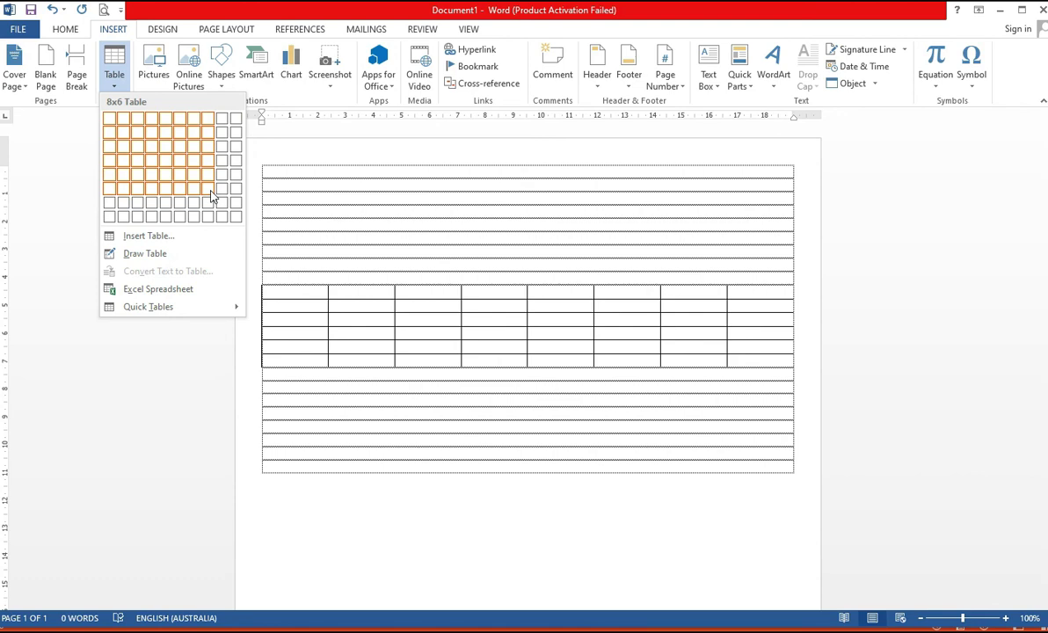
Insert the 8x6 table partway down the tall table, then select and click its cells to check it.
{"action": "left_click", "coordinate": [211, 195]}
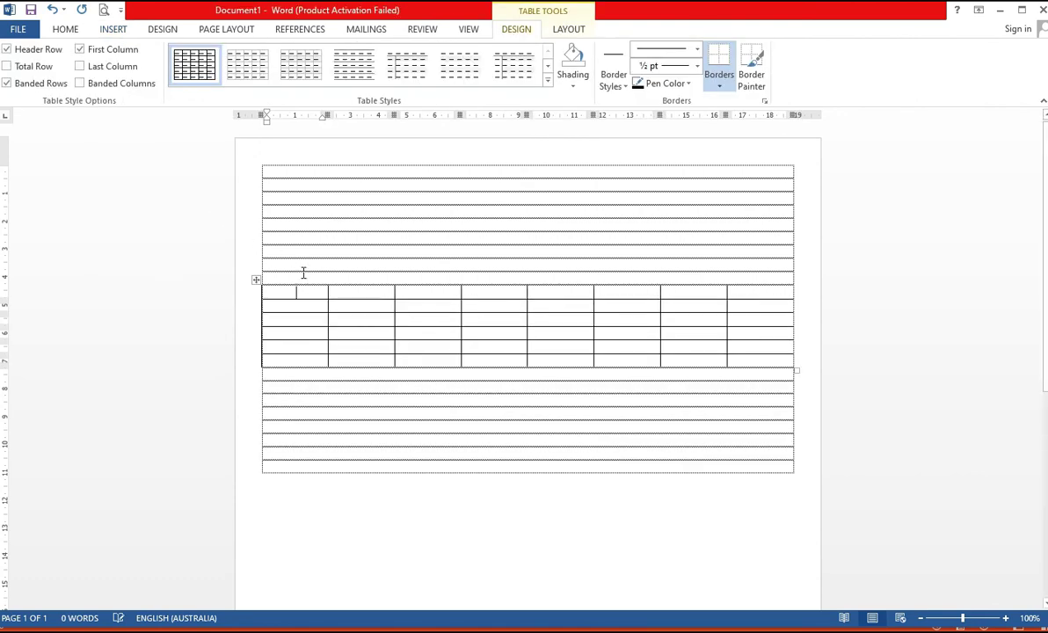
{"action": "left_click_drag", "start_coordinate": [312, 292], "coordinate": [369, 294]}
{"action": "left_click_drag", "start_coordinate": [698, 346], "coordinate": [739, 350]}
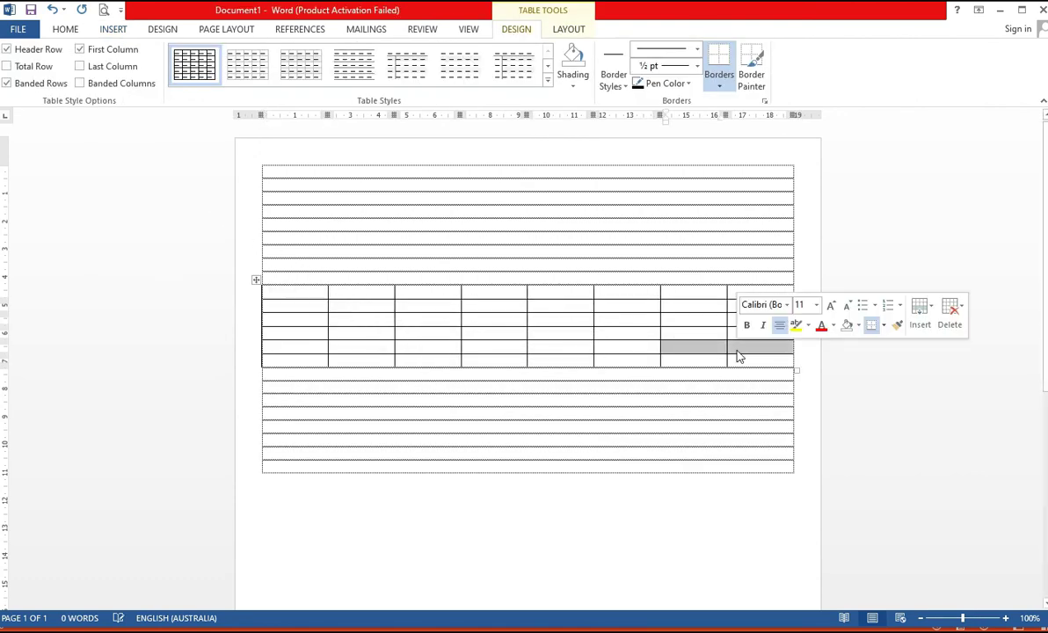
{"action": "left_click", "coordinate": [255, 280]}
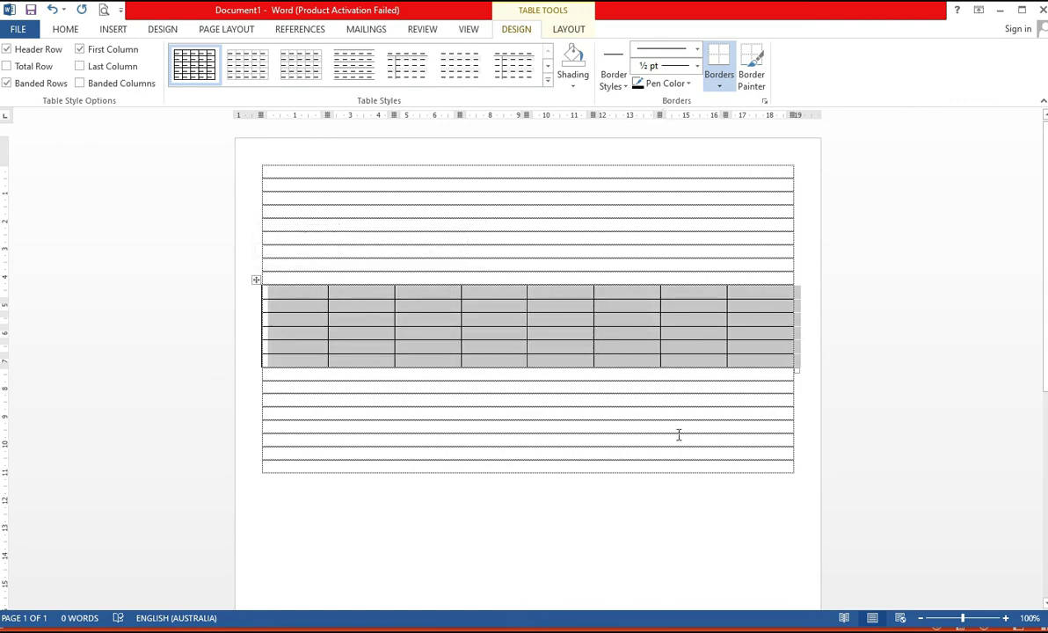
{"action": "left_click", "coordinate": [701, 416]}
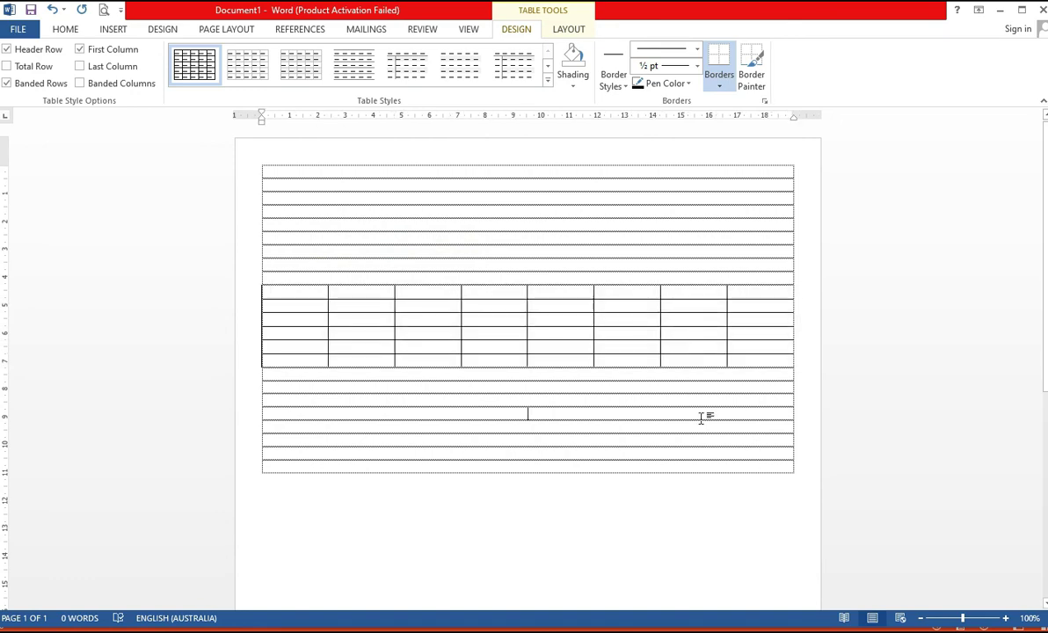
{"action": "left_click", "coordinate": [520, 319]}
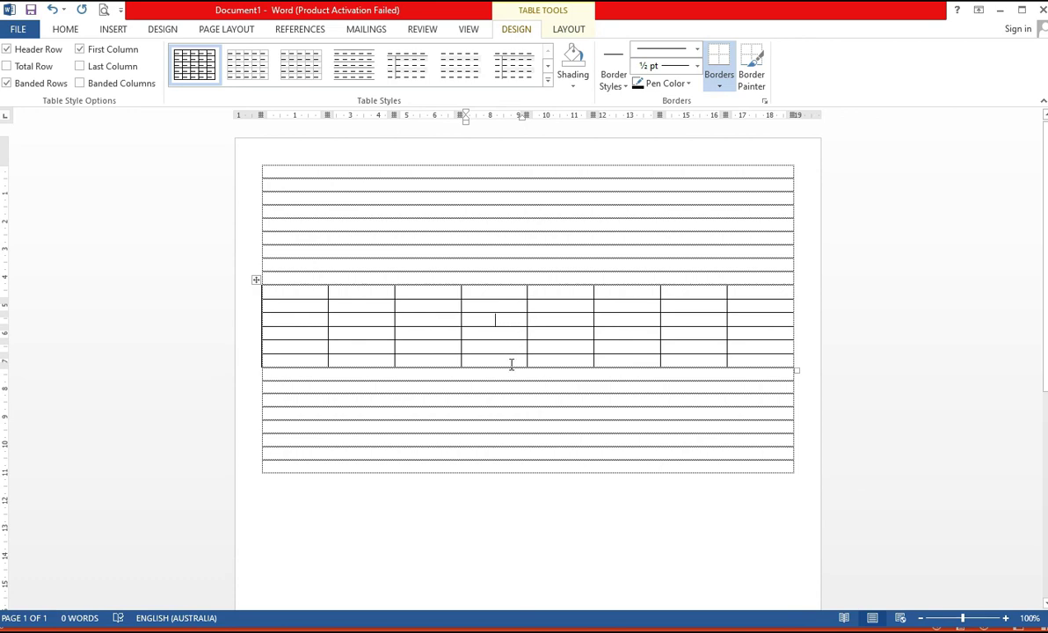
{"action": "left_click", "coordinate": [511, 363]}
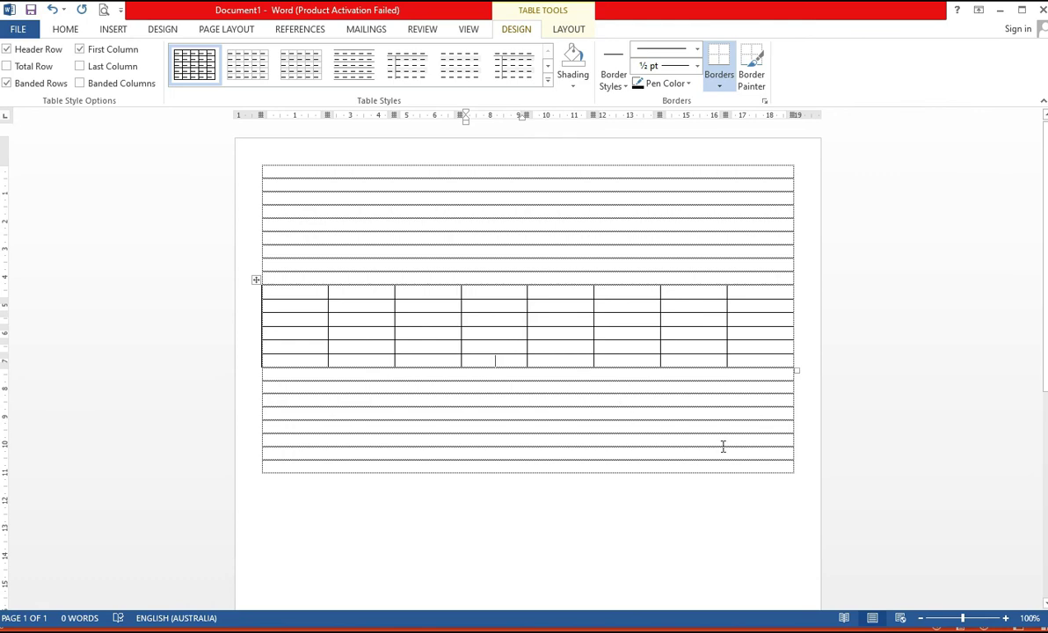